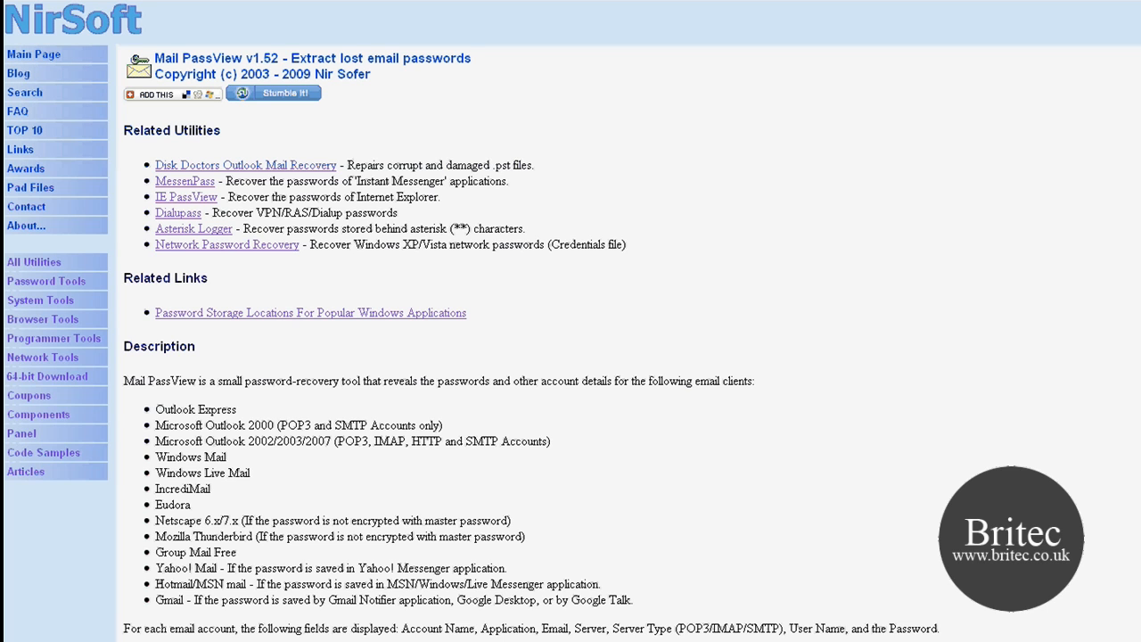
pyautogui.scroll(-5, 571, 357)
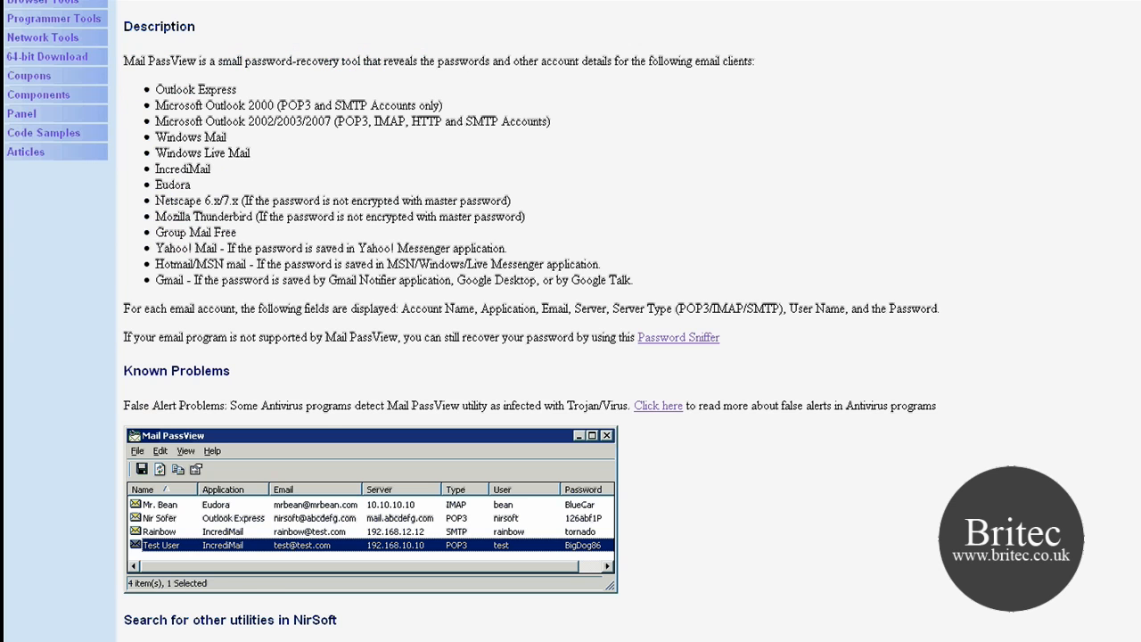
pyautogui.scroll(-4, 571, 357)
pyautogui.scroll(-3, 571, 357)
pyautogui.scroll(-5, 570, 357)
pyautogui.scroll(-5, 570, 356)
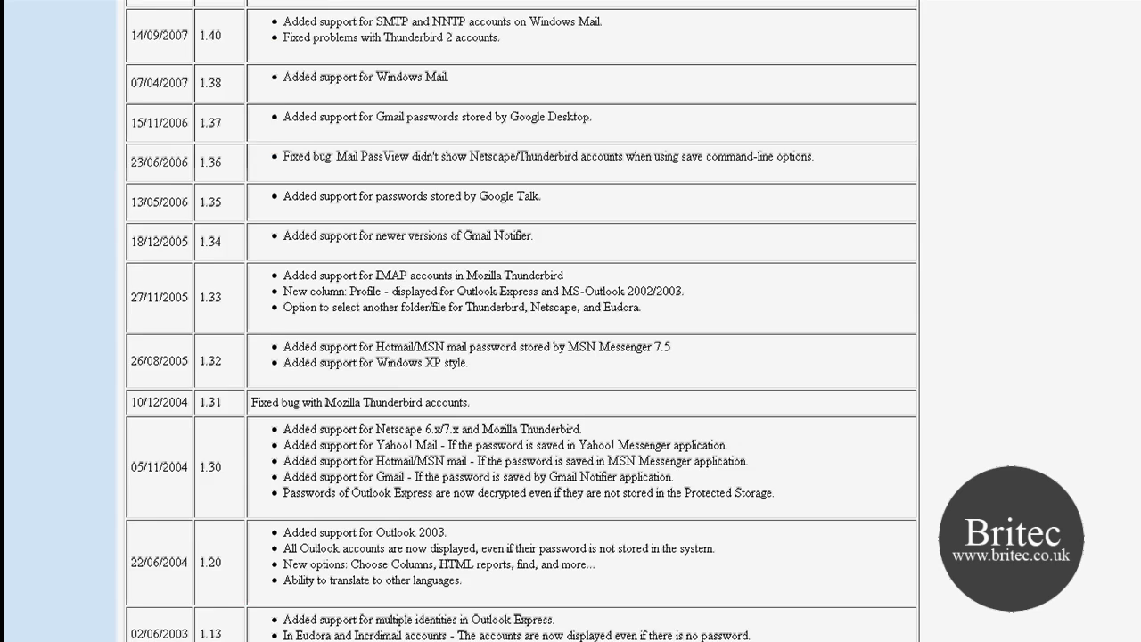
pyautogui.scroll(-5, 570, 356)
pyautogui.scroll(-4, 570, 357)
pyautogui.scroll(-4, 570, 357)
pyautogui.scroll(1, 767, 499)
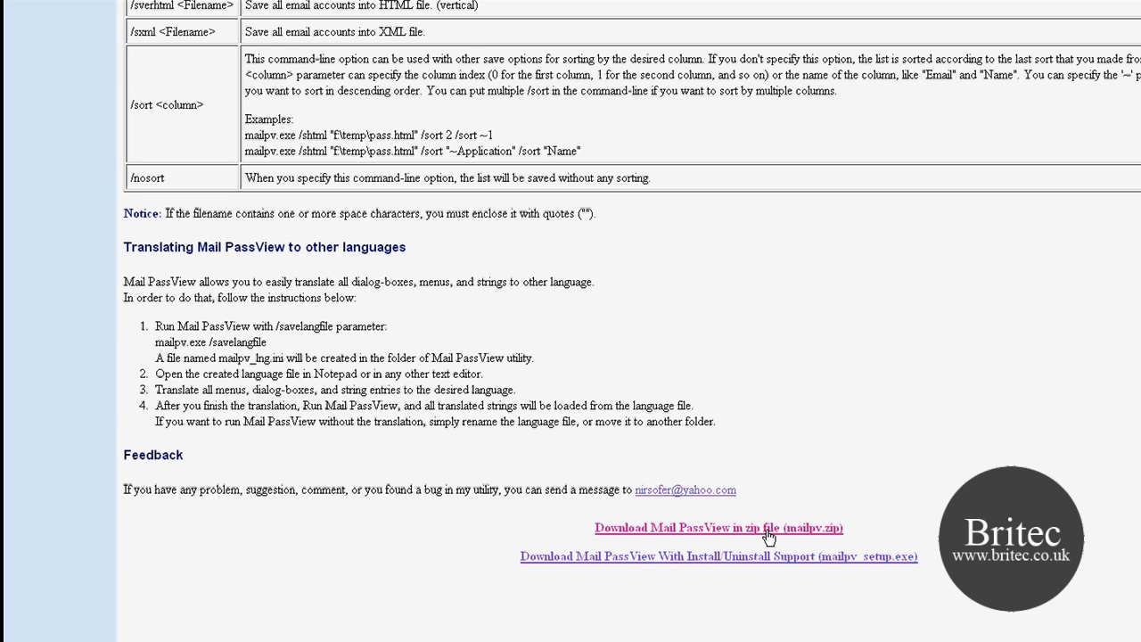
# - Download the Mail PassView zip from NirSoft, save the file and dismiss the Downloads list
pyautogui.click(773, 527)
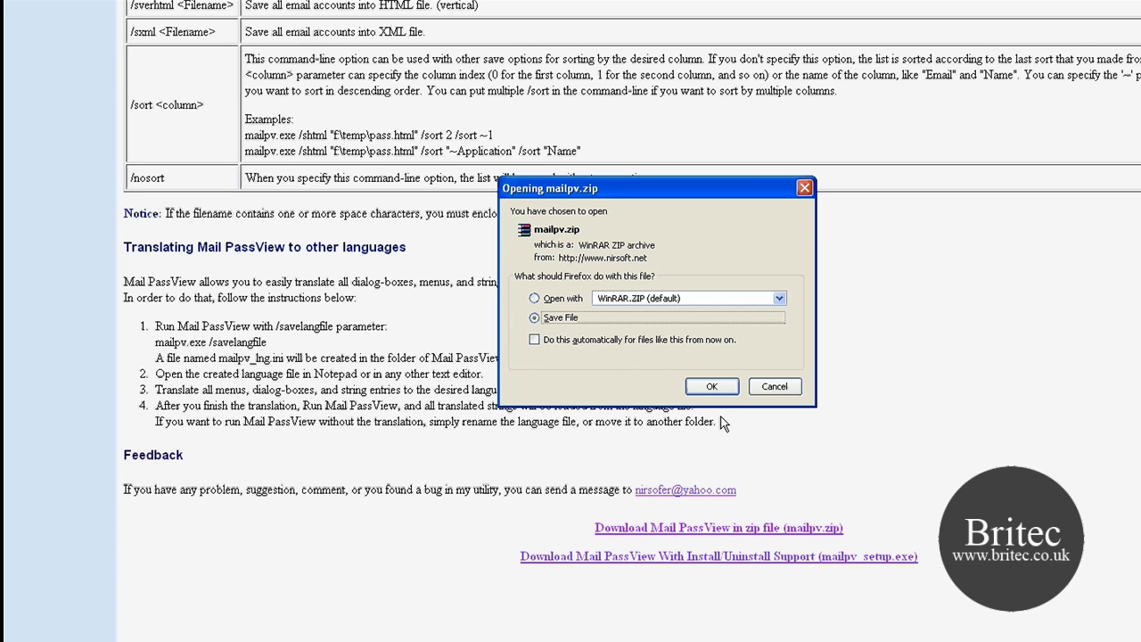
pyautogui.click(713, 386)
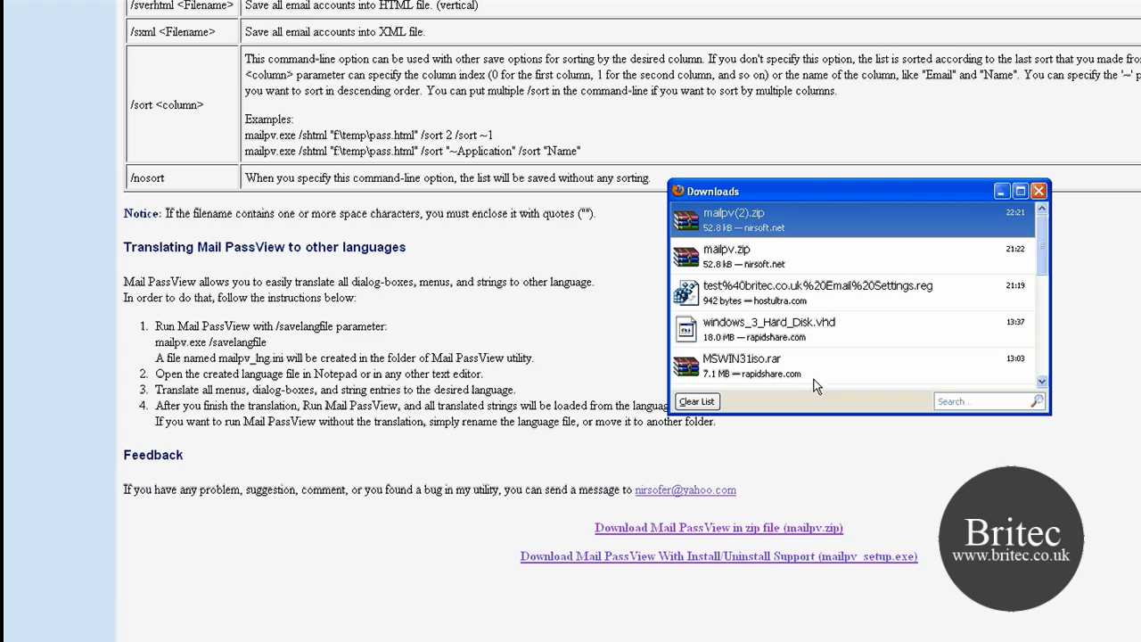
pyautogui.click(1039, 191)
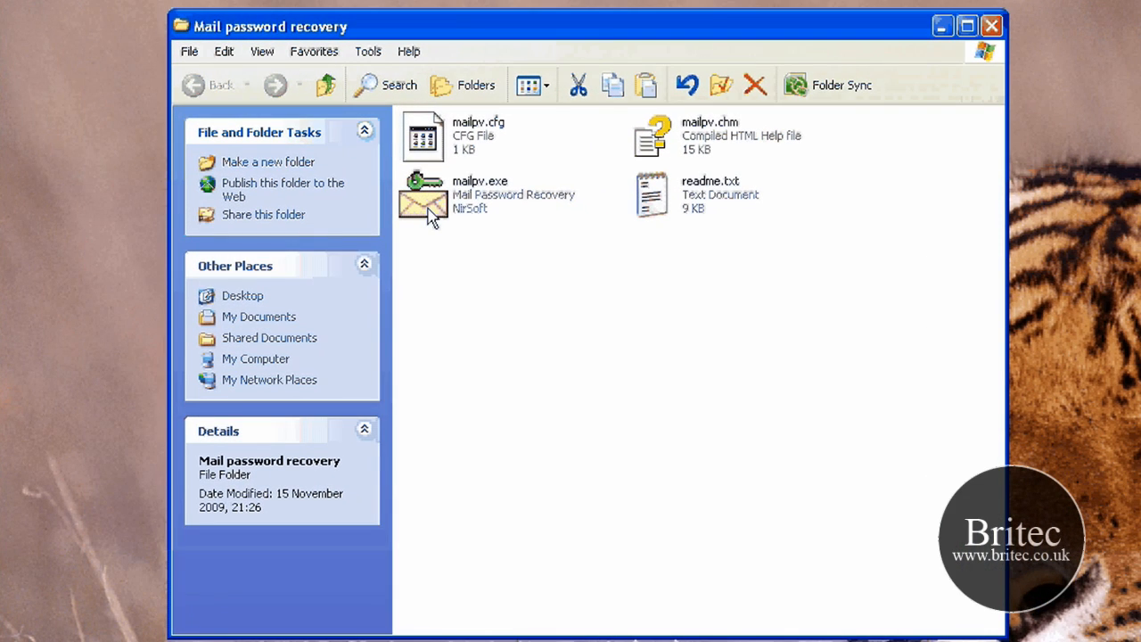
# - Launch mailpv.exe to list the Outlook Express test accounts with the recovered POP3 password
pyautogui.doubleClick(431, 214)
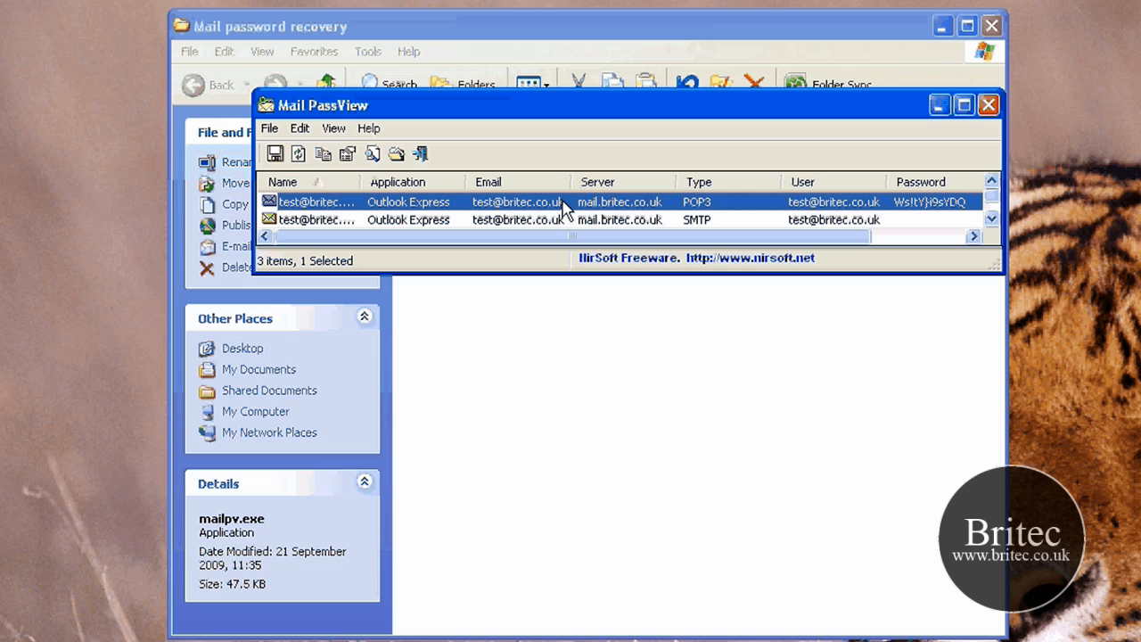